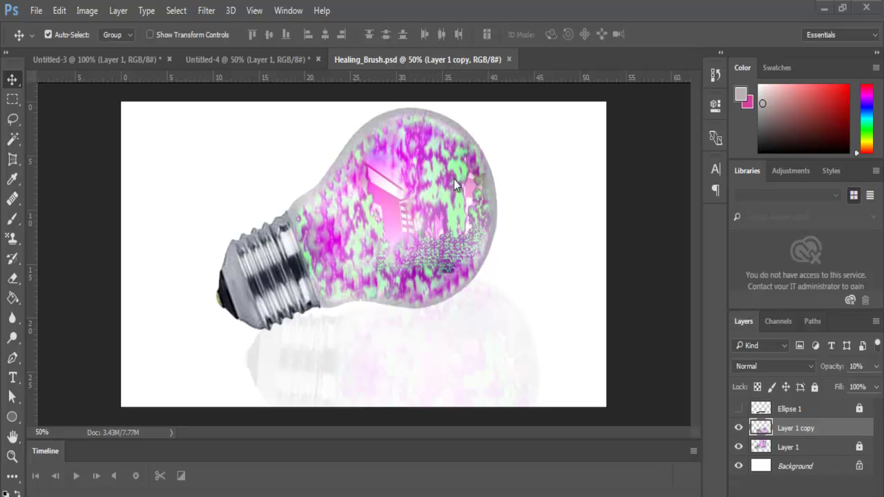
Create a new white document 1200 pixels wide (1200×800, Untitled-5)
left_click(19, 204)
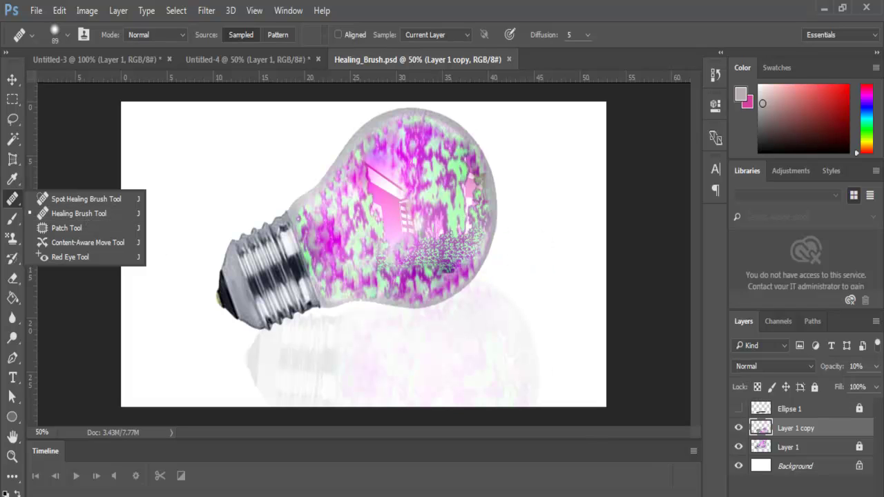
left_click(14, 81)
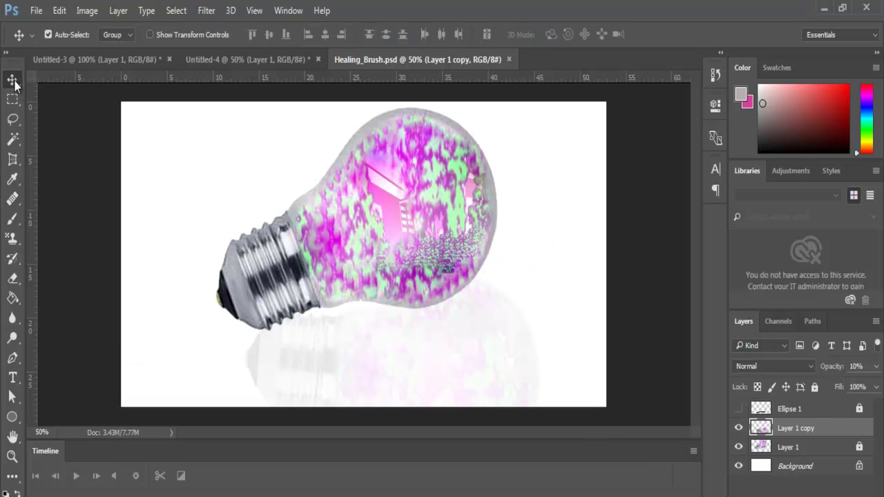
left_click(36, 11)
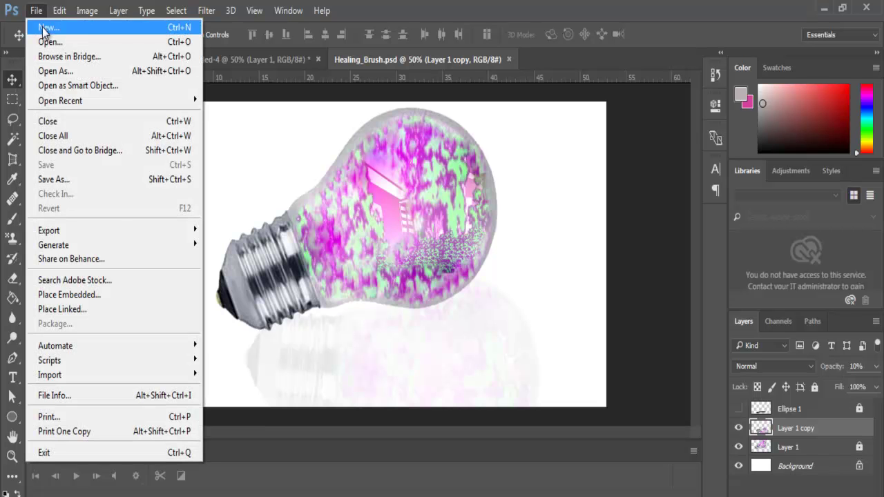
left_click(43, 29)
left_click_drag(368, 198, 348, 197)
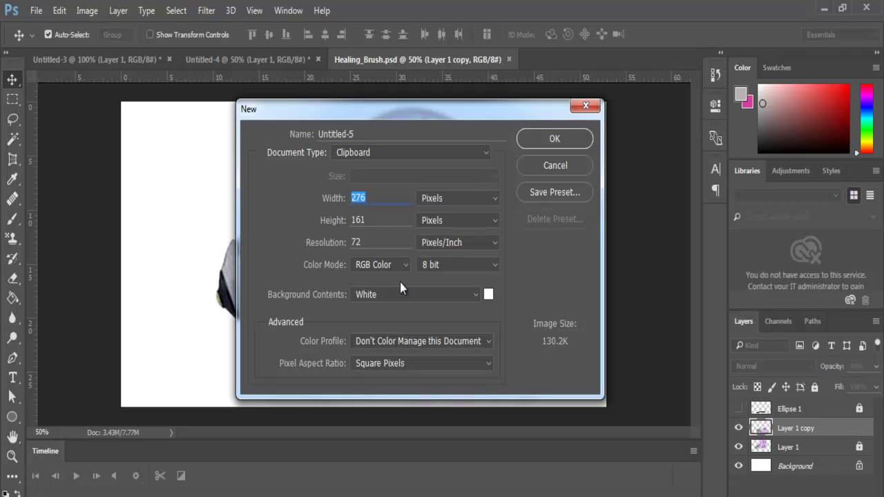
type("1200")
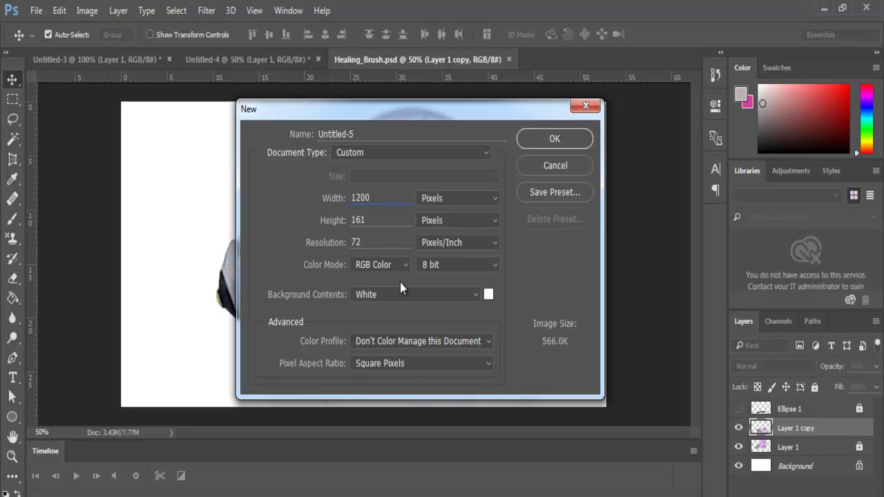
left_click_drag(375, 219, 339, 218)
left_click(576, 142)
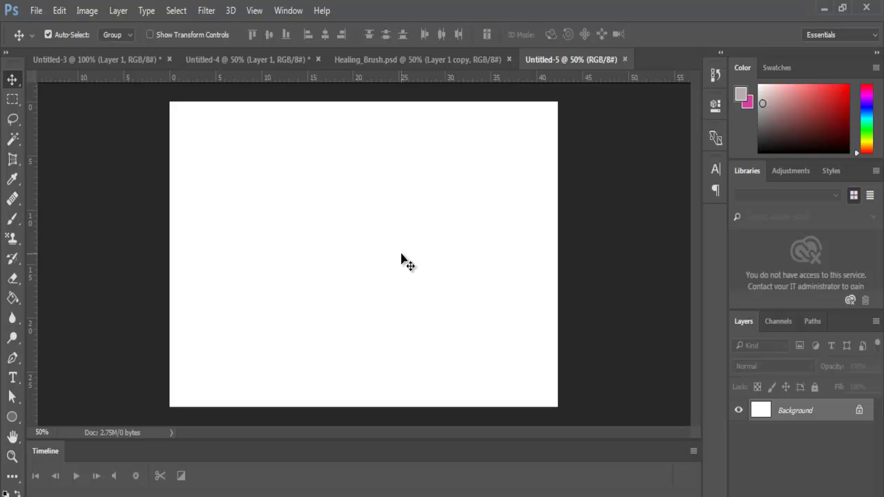
Paste the bulb, enlarge it about three times, tilt it, and shift it slightly up
key("ctrl+v")
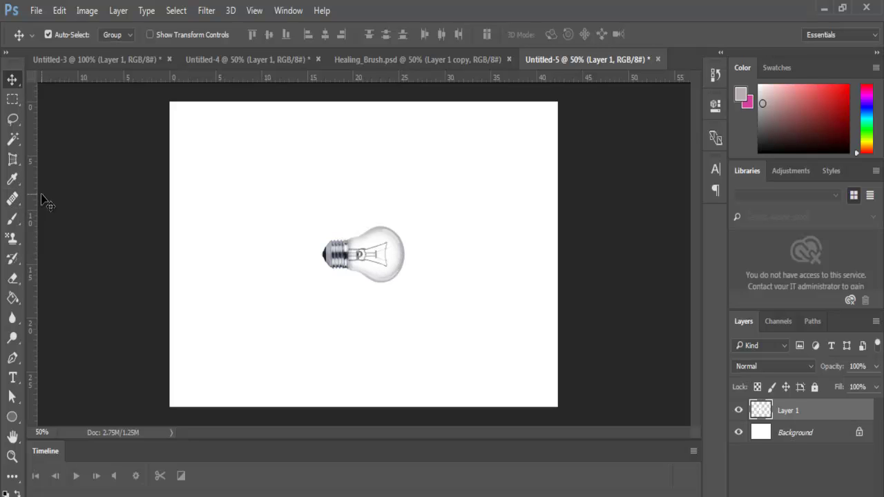
key("ctrl")
key("ctrl+t")
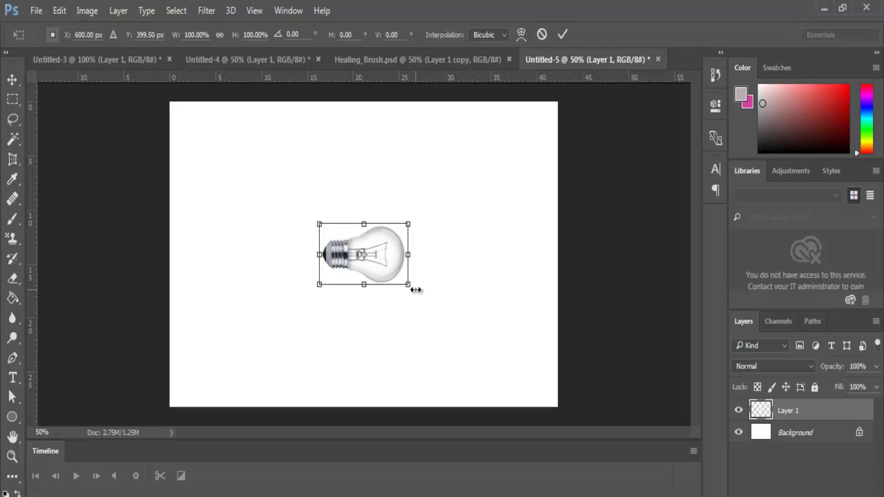
mouse_move(411, 287)
left_mouse_down()
mouse_move(510, 353)
mouse_move(524, 279)
left_mouse_up()
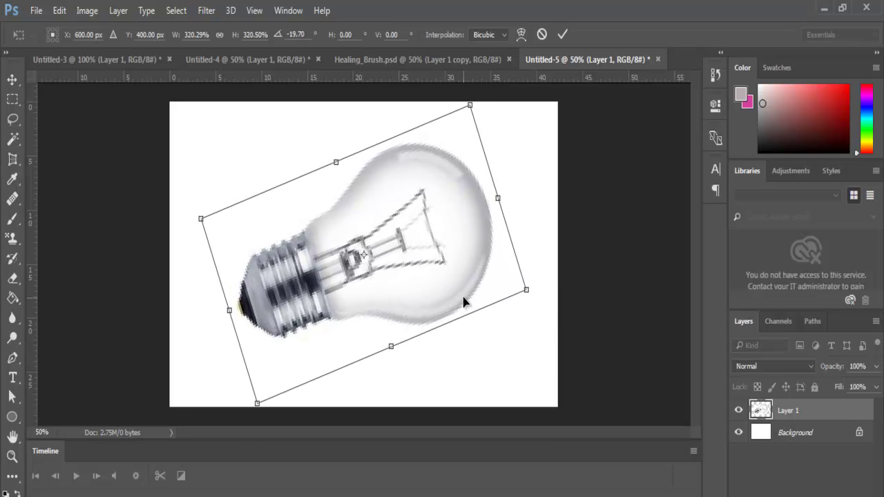
left_click_drag(465, 300, 463, 282)
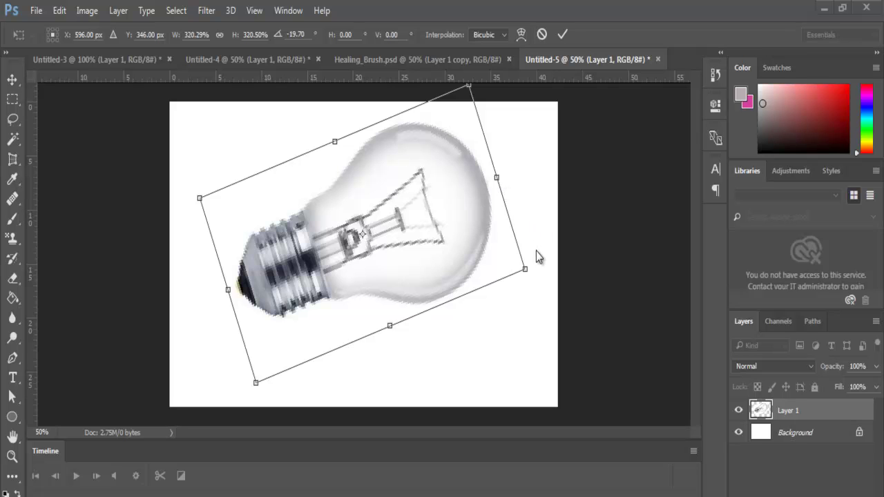
key("Return")
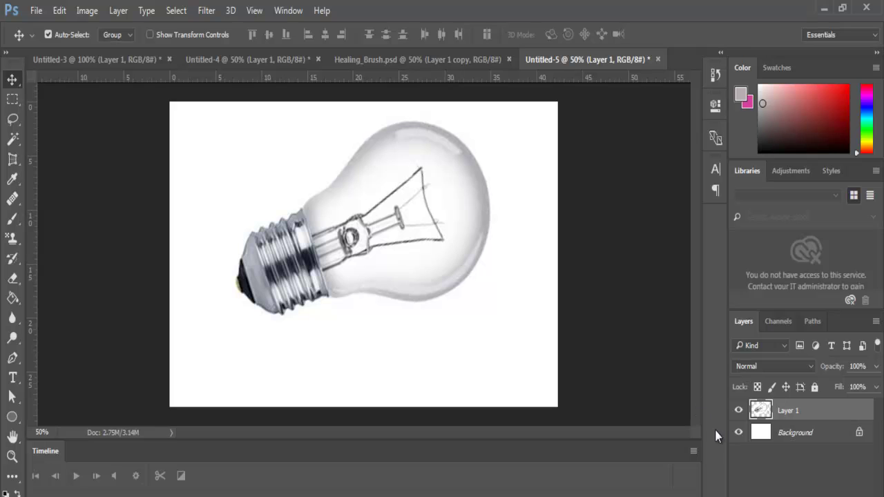
Hide the Background layer and delete the bulb's white surround with the Magic Wand
left_click(738, 433)
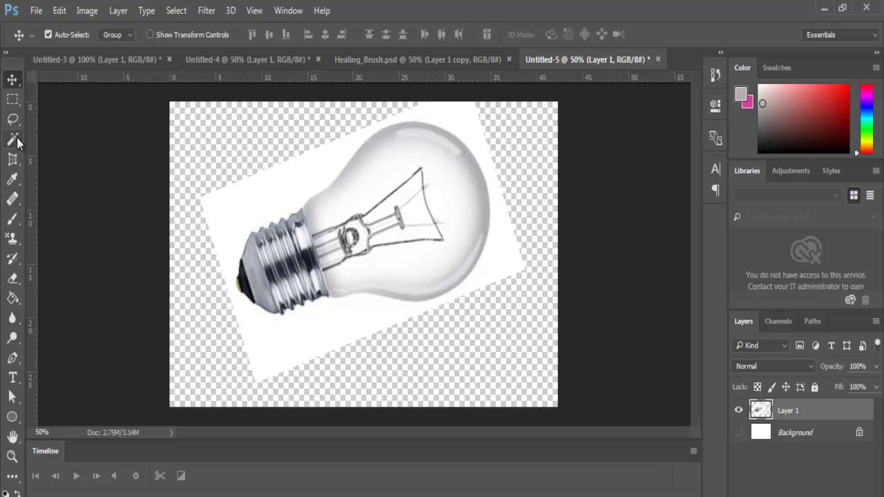
left_click_drag(17, 138, 58, 160)
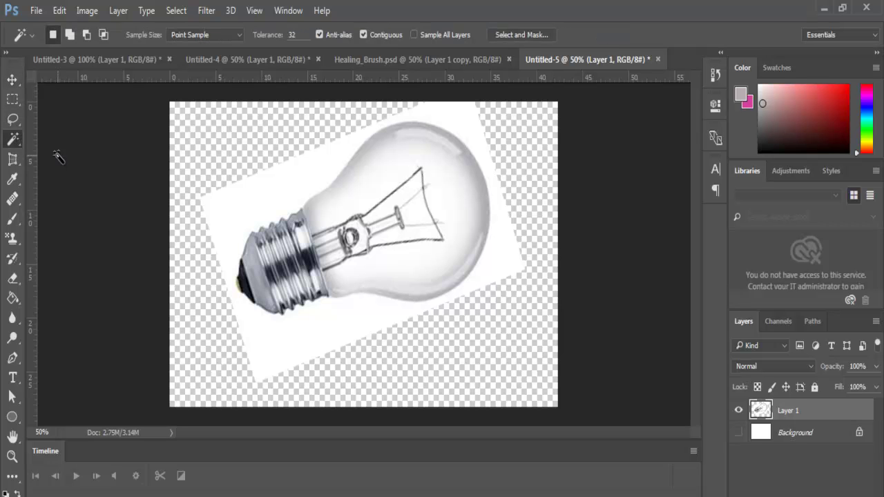
left_click(262, 205)
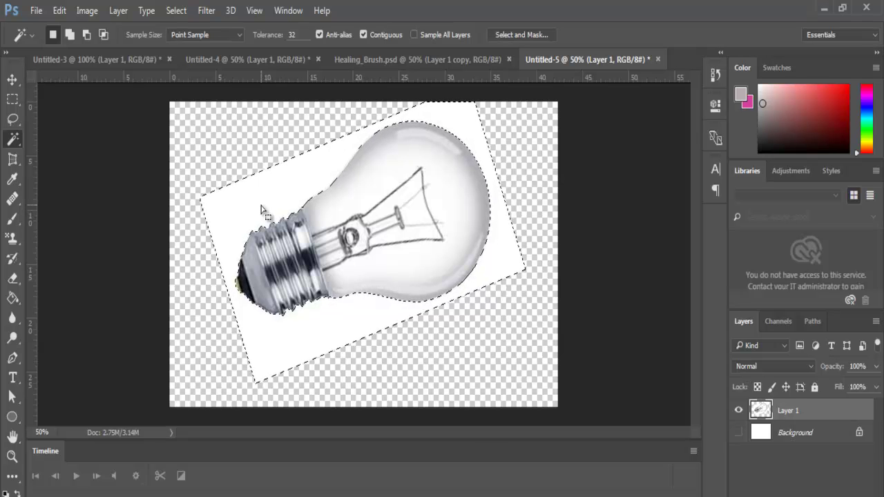
key("Delete")
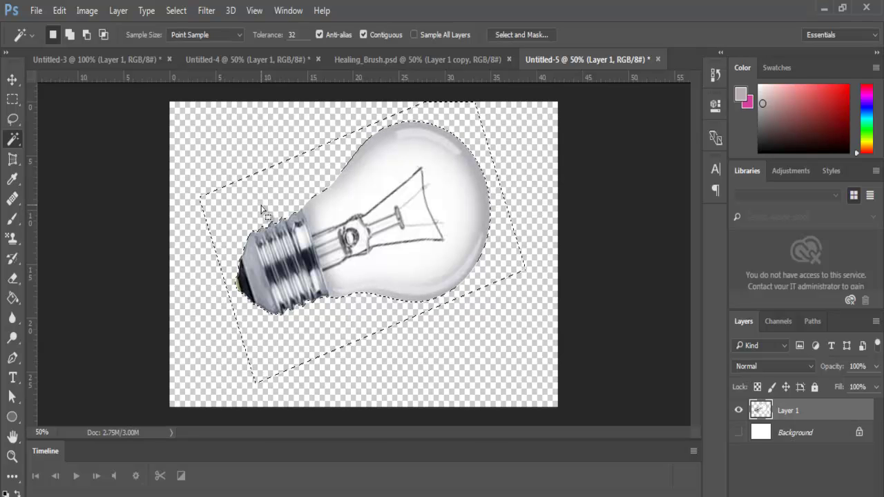
key("ctrl+d")
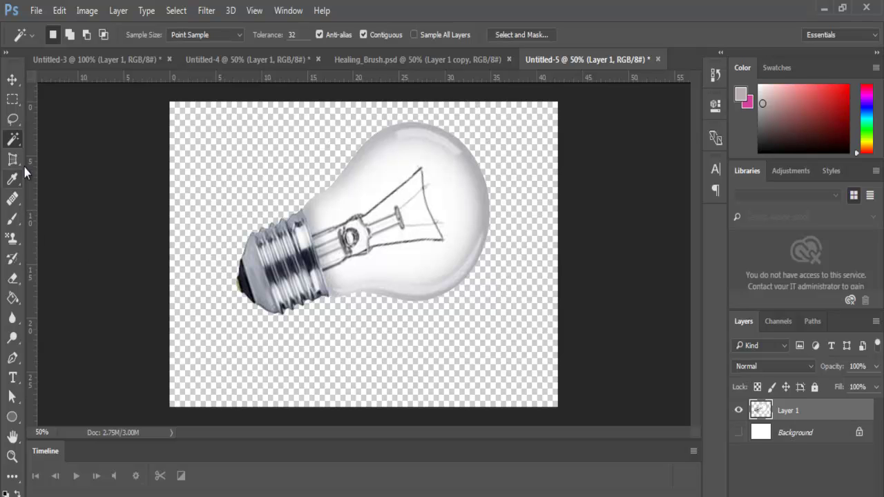
Lasso a freehand outline around the filament area inside the bulb's glass
left_click(12, 121)
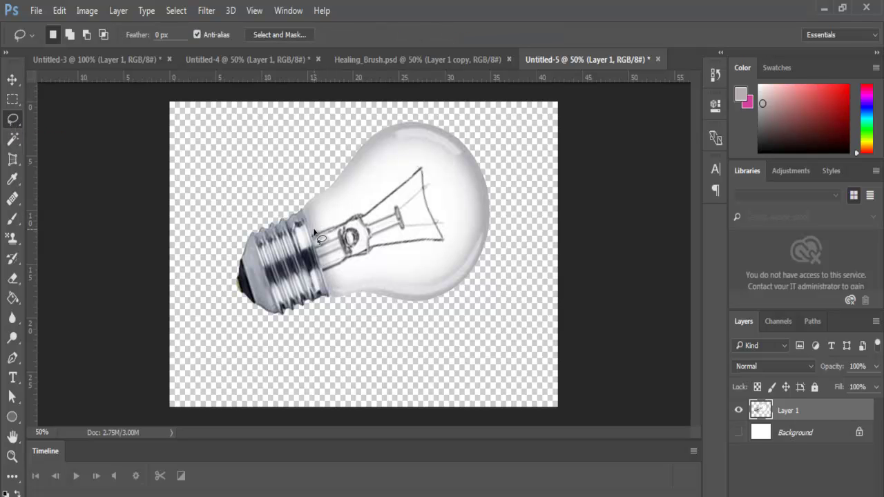
left_click_drag(312, 225, 323, 272)
mouse_move(379, 283)
left_mouse_down()
mouse_move(427, 275)
mouse_move(448, 255)
mouse_move(454, 232)
mouse_move(445, 187)
mouse_move(425, 165)
mouse_move(359, 184)
mouse_move(315, 215)
mouse_move(317, 242)
left_mouse_up()
Fill the lasso selection with white (#ffffff) to remove the filament, then deselect
left_click(119, 10)
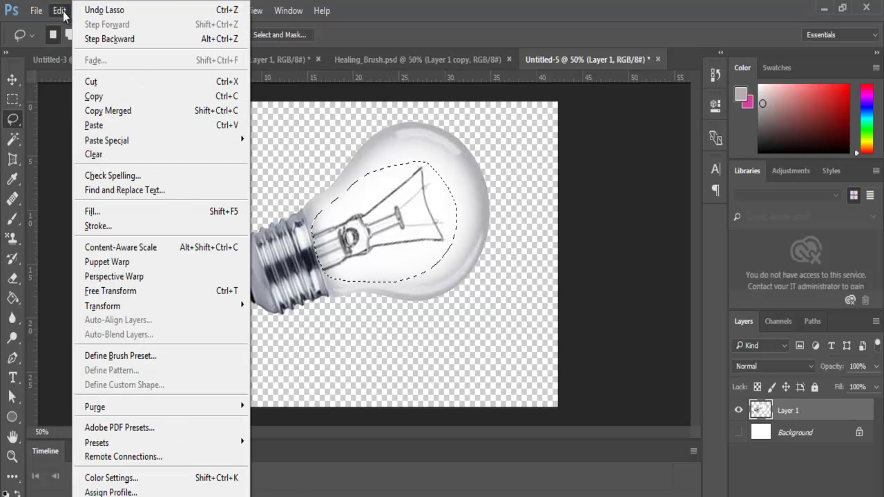
left_click(102, 211)
left_click_drag(452, 127, 531, 150)
left_click(574, 176)
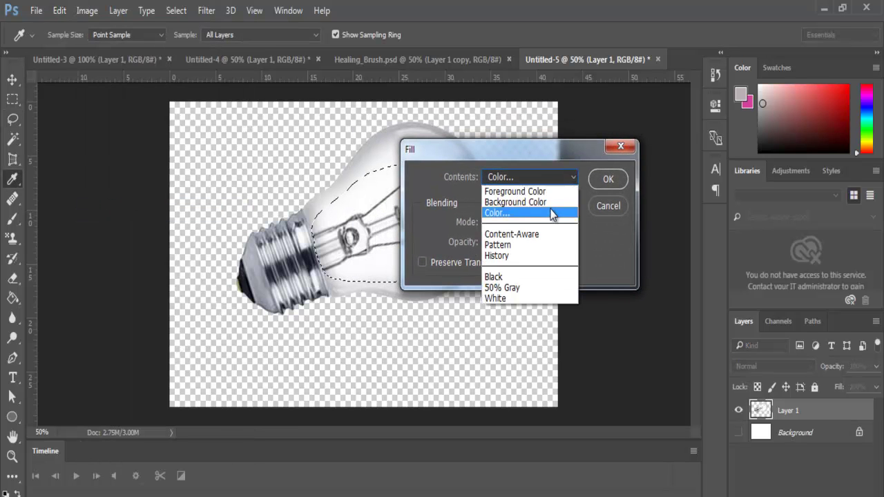
left_click(503, 215)
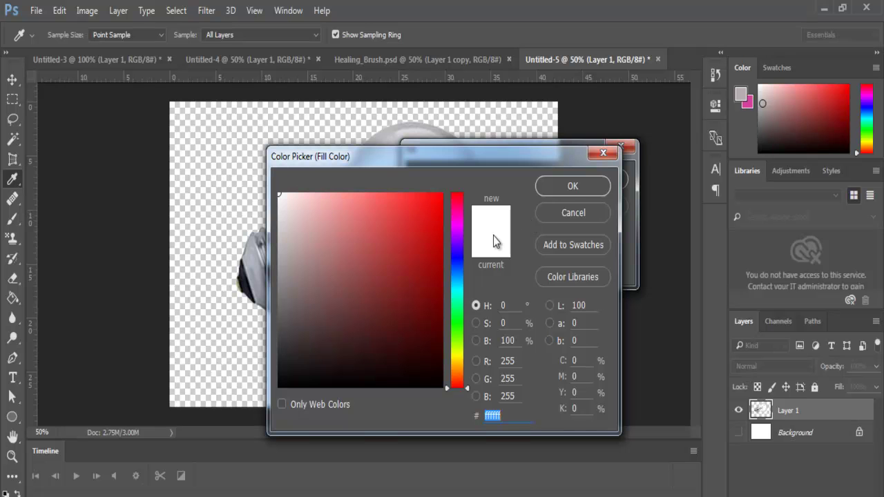
left_click(582, 189)
left_click(608, 181)
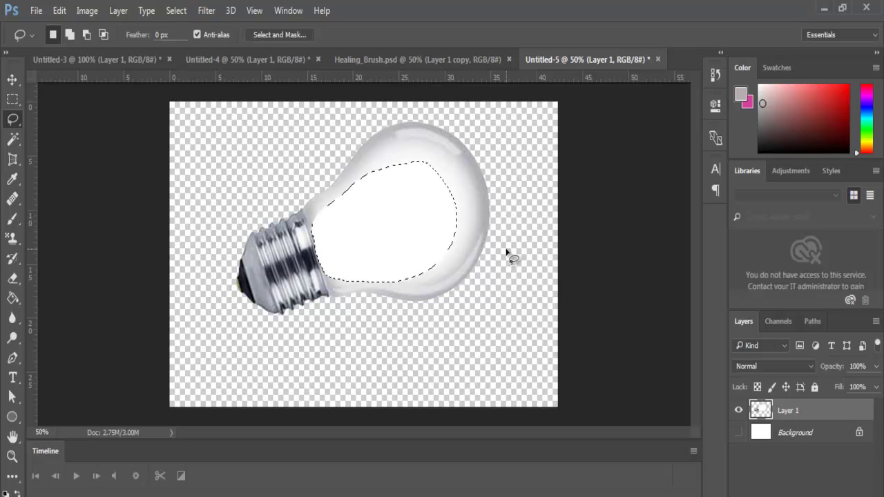
left_click(598, 254)
key("Return")
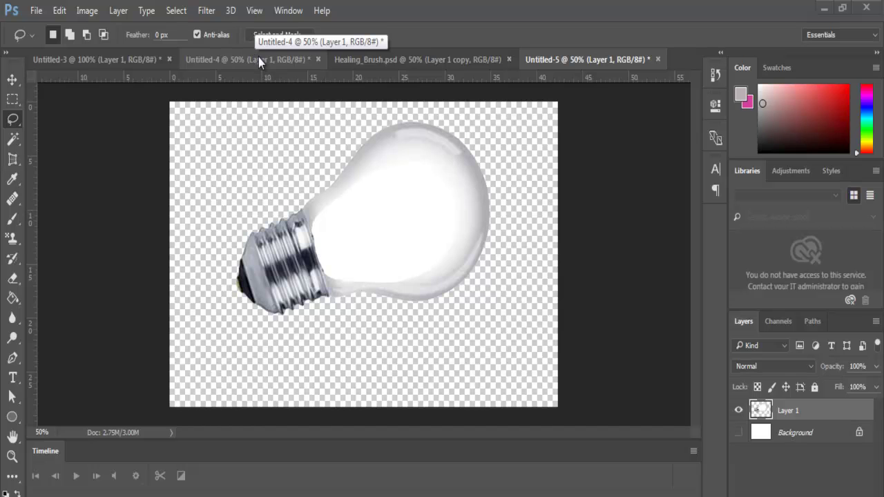
Pick the Healing Brush on the Untitled-4 street scene, then return to Untitled-5
left_click(233, 64)
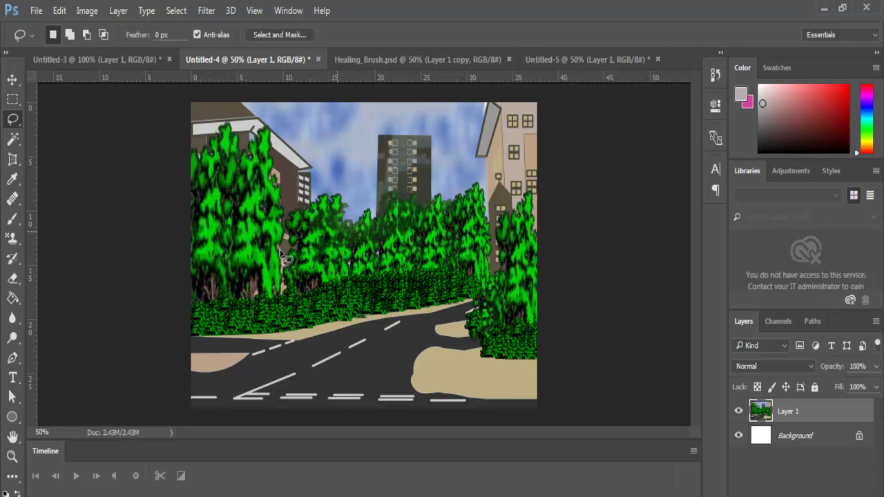
left_click(16, 201)
right_click(17, 206)
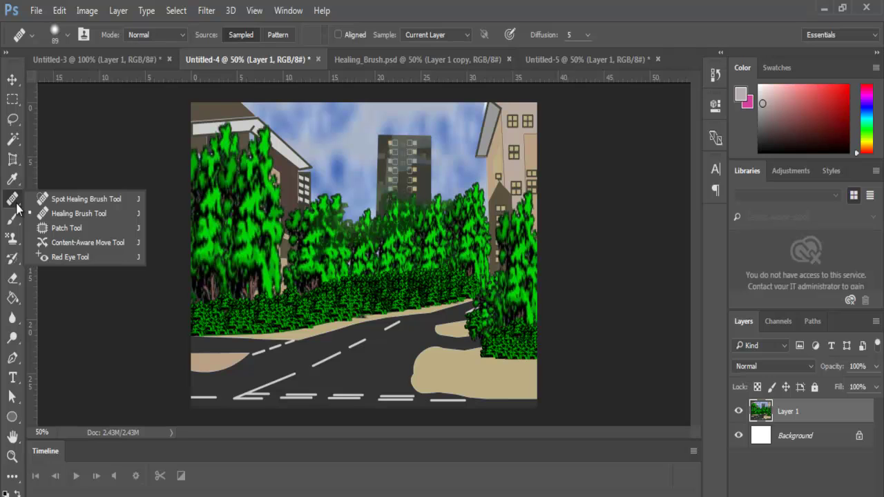
left_click(78, 220)
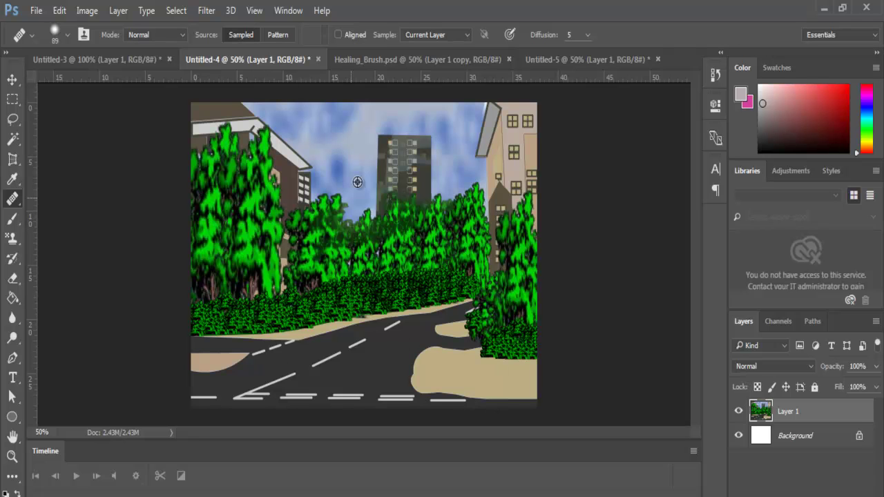
left_click(557, 60)
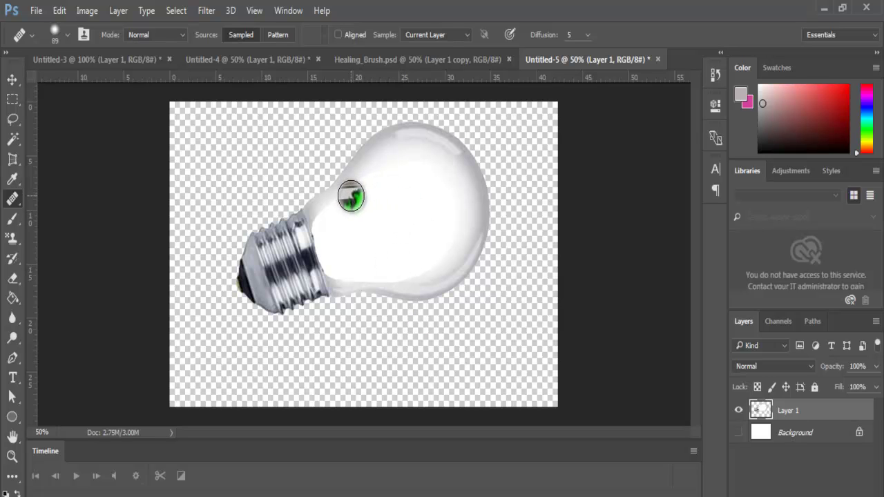
Paint street-scene texture across the bulb's middle, right edge and upper right
left_click_drag(351, 197, 387, 179)
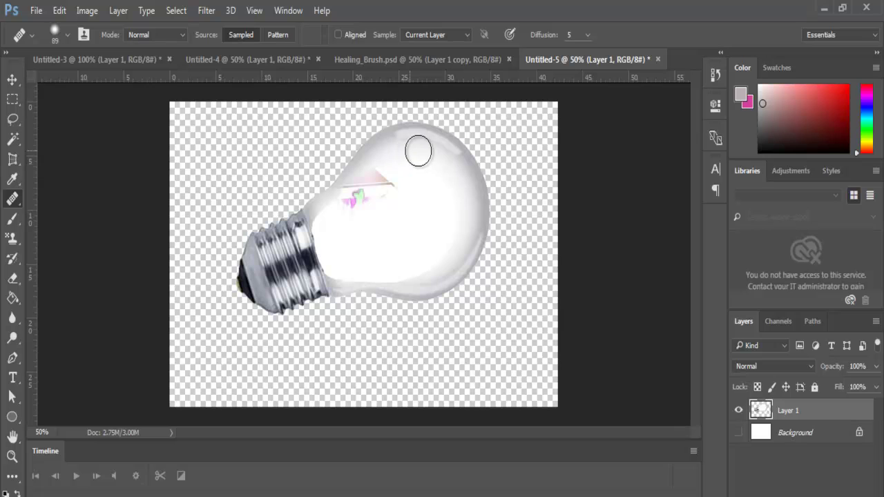
mouse_move(418, 150)
left_mouse_down()
mouse_move(443, 183)
mouse_move(394, 172)
mouse_move(426, 198)
mouse_move(391, 229)
mouse_move(405, 247)
mouse_move(387, 266)
mouse_move(356, 273)
mouse_move(335, 262)
mouse_move(325, 220)
mouse_move(341, 202)
left_mouse_up()
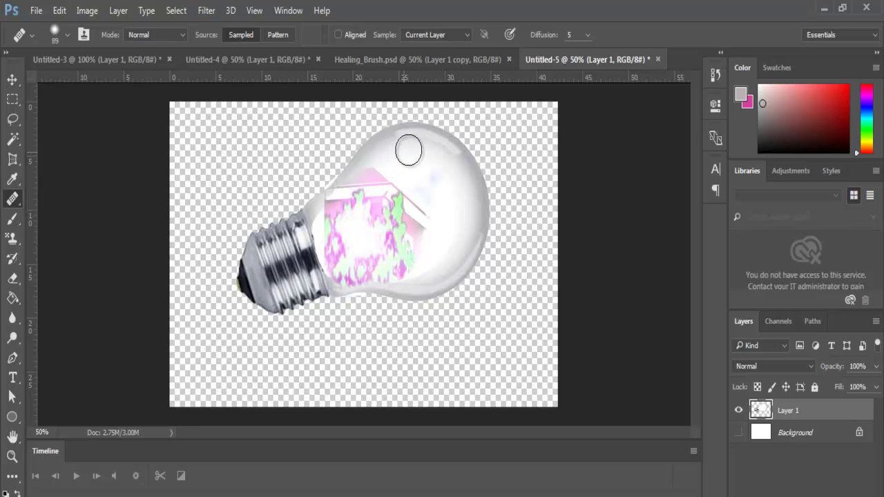
mouse_move(448, 213)
left_mouse_down()
mouse_move(444, 253)
mouse_move(421, 267)
mouse_move(423, 279)
mouse_move(364, 263)
mouse_move(413, 263)
left_mouse_up()
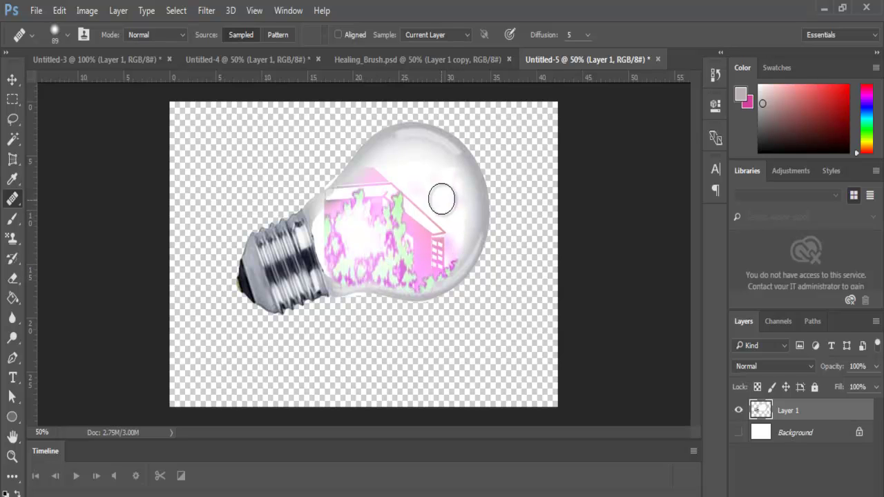
mouse_move(444, 180)
left_mouse_down()
mouse_move(419, 198)
mouse_move(415, 155)
mouse_move(391, 162)
mouse_move(450, 173)
mouse_move(466, 229)
mouse_move(468, 200)
left_mouse_up()
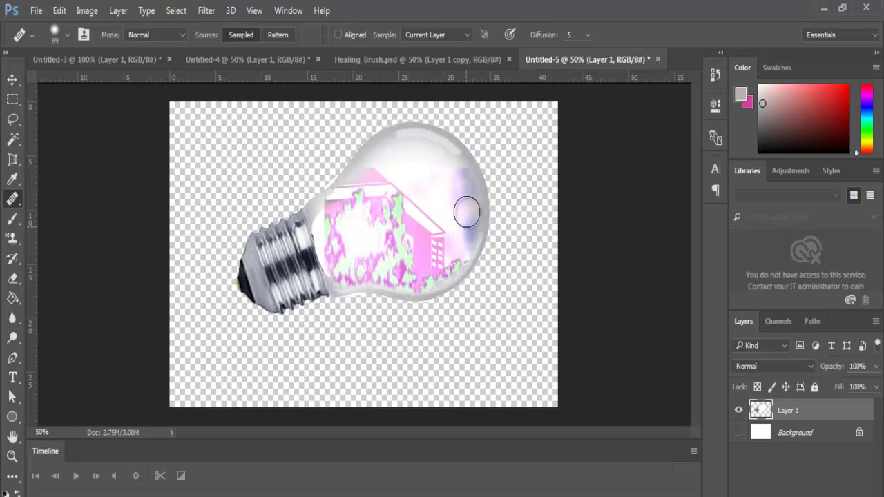
mouse_move(467, 206)
left_mouse_down()
mouse_move(467, 243)
mouse_move(458, 187)
left_mouse_up()
mouse_move(444, 227)
left_mouse_down()
mouse_move(409, 143)
mouse_move(389, 156)
left_mouse_up()
Dab texture into the remaining upper, middle and neck areas of the bulb
left_click(414, 149)
left_click_drag(439, 160, 460, 174)
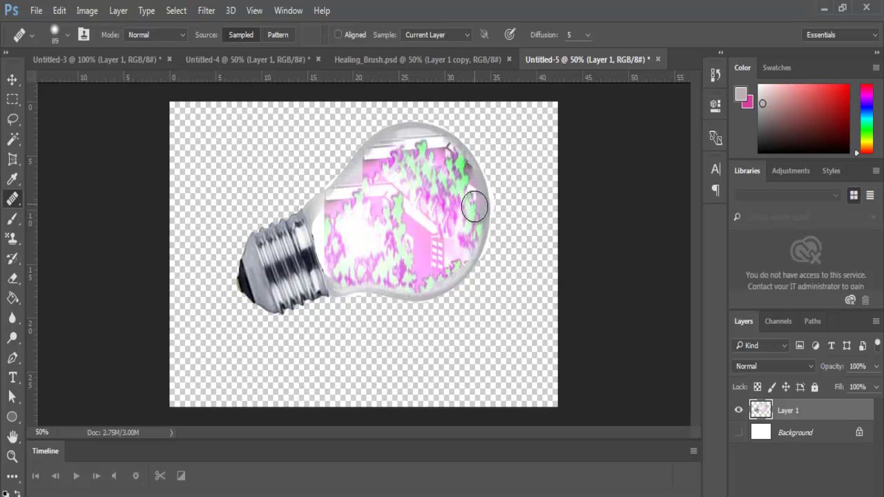
left_click(391, 185)
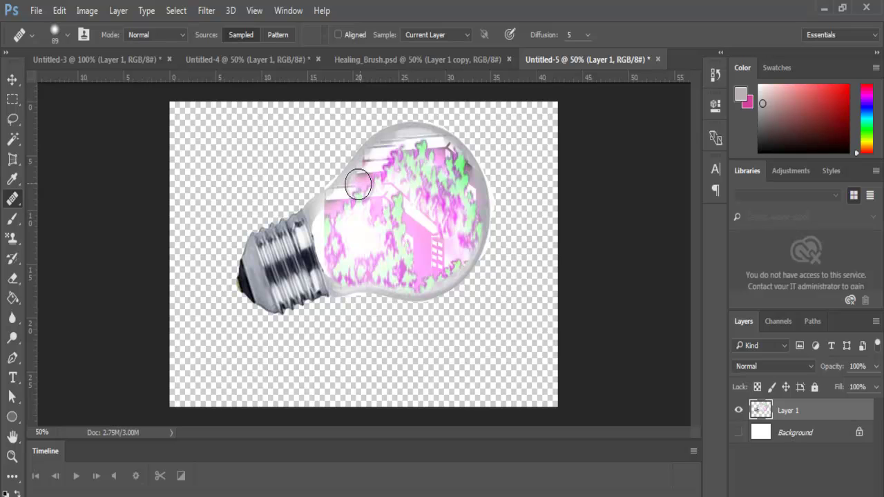
left_click(367, 177)
left_click(355, 185)
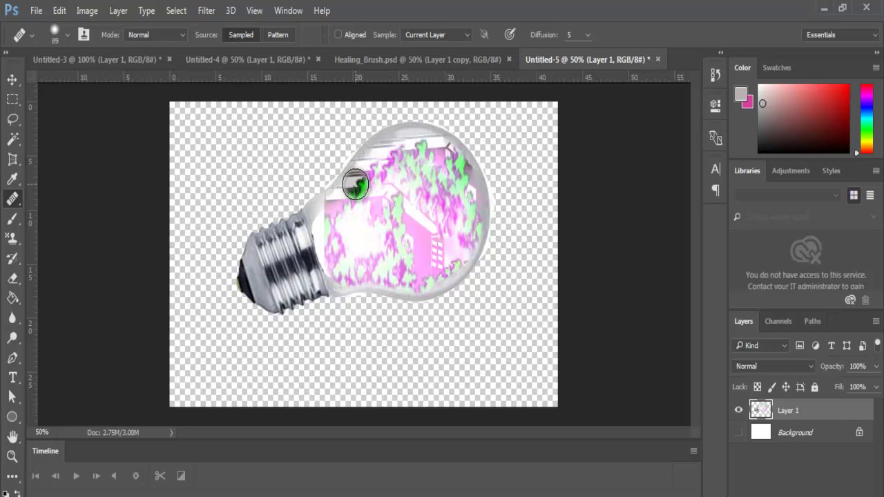
left_click(316, 229)
left_click(351, 264)
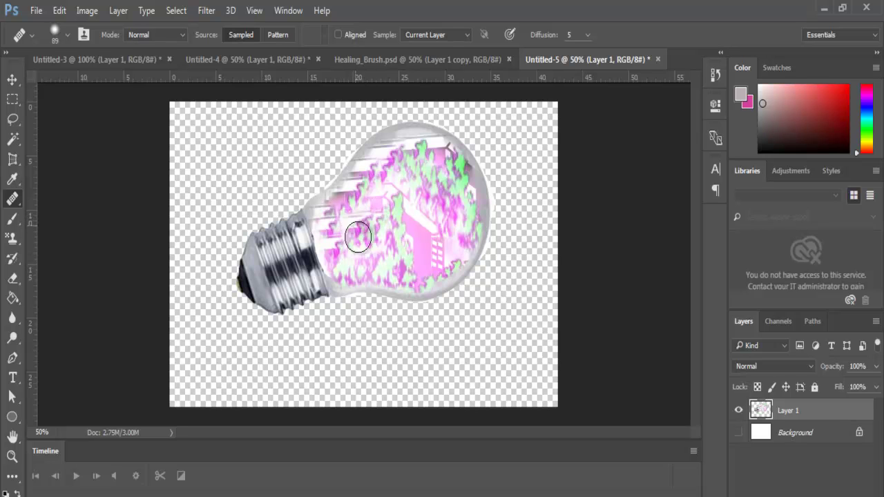
Duplicate Layer 1 as 'Layer 1 copy'
key("v")
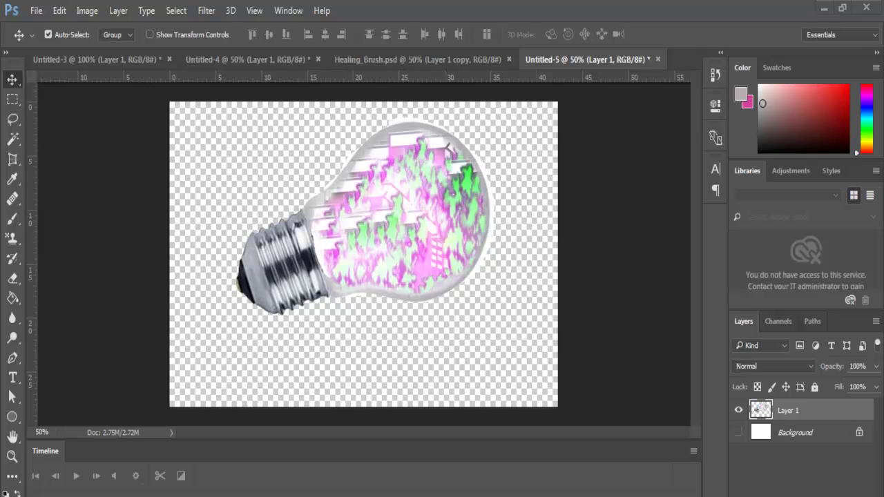
right_click(841, 419)
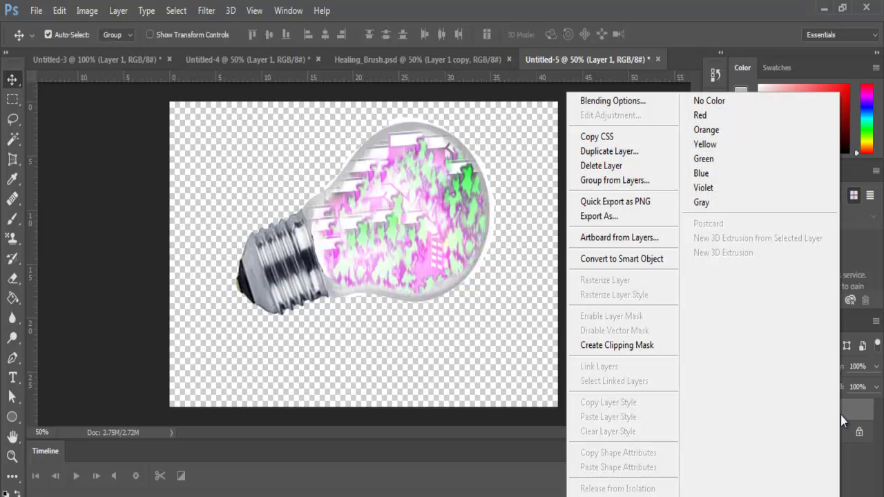
left_click(612, 152)
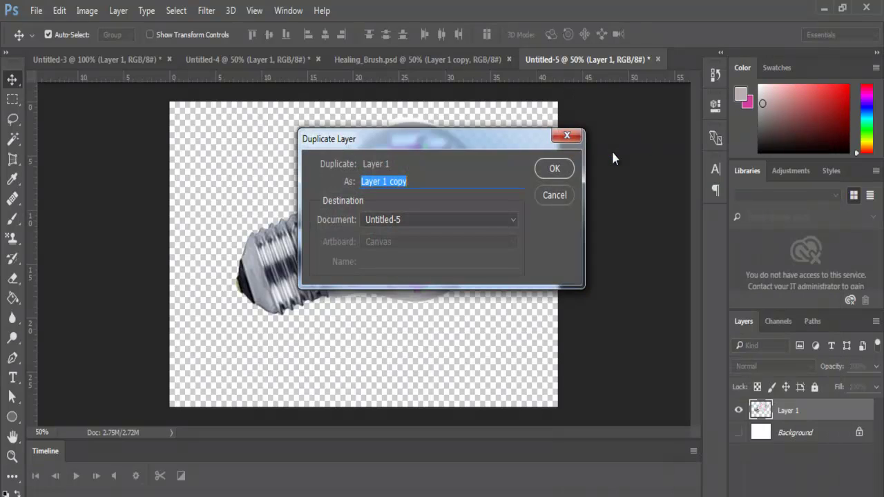
left_click(550, 170)
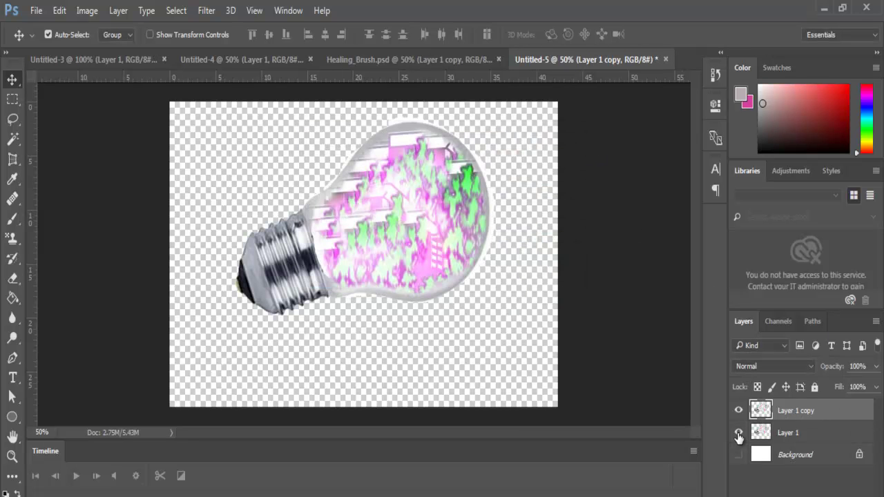
Lock the original Layer 1 and hide it
left_click(855, 436)
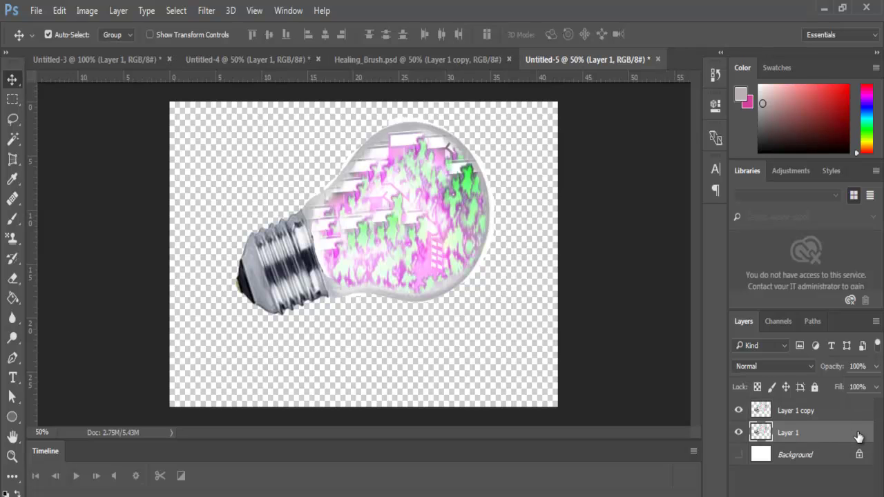
left_click(815, 387)
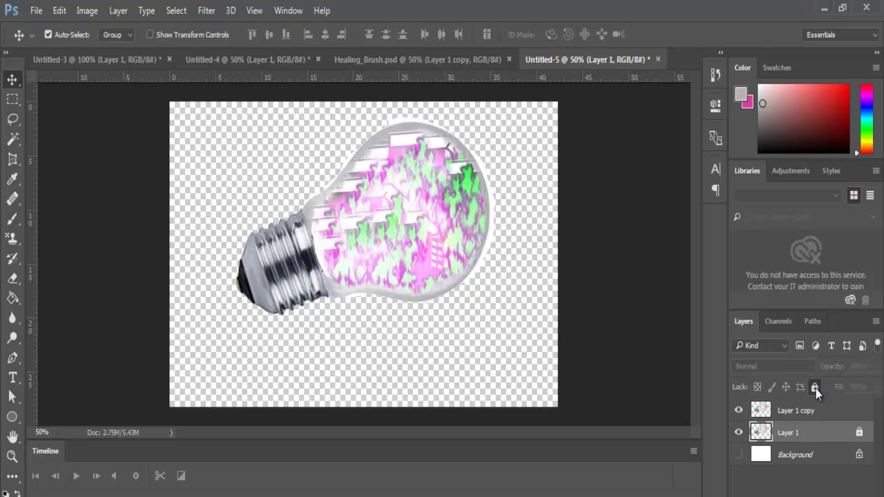
left_click(740, 434)
Flip the bulb copy vertically, move it below the original, and show Layer 1 again
key("ctrl+t")
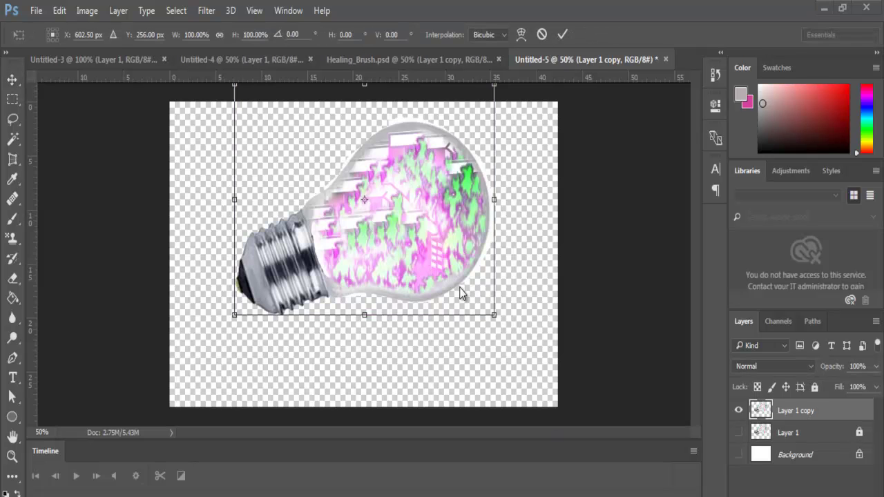
right_click(450, 194)
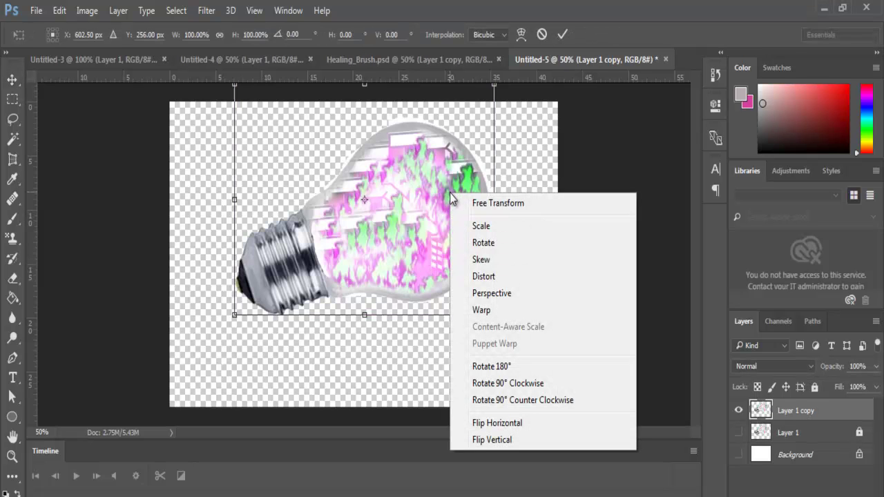
left_click(490, 442)
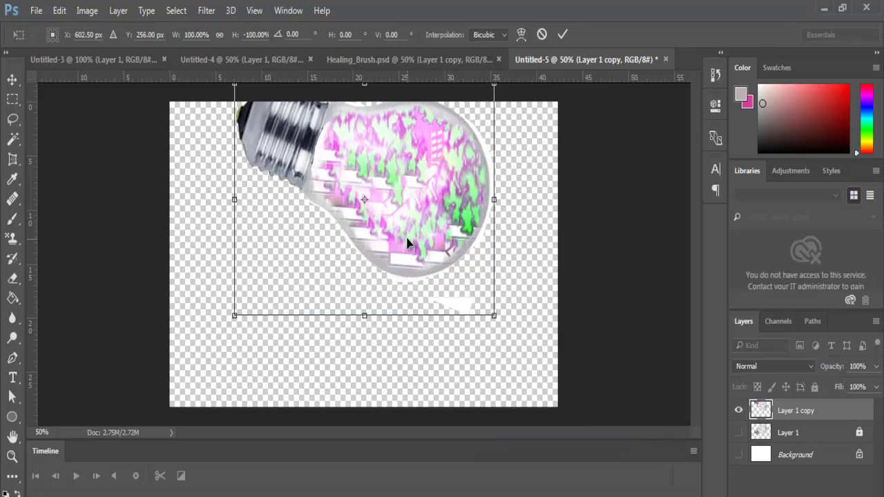
mouse_move(406, 237)
left_mouse_down()
mouse_move(394, 285)
mouse_move(399, 311)
left_mouse_up()
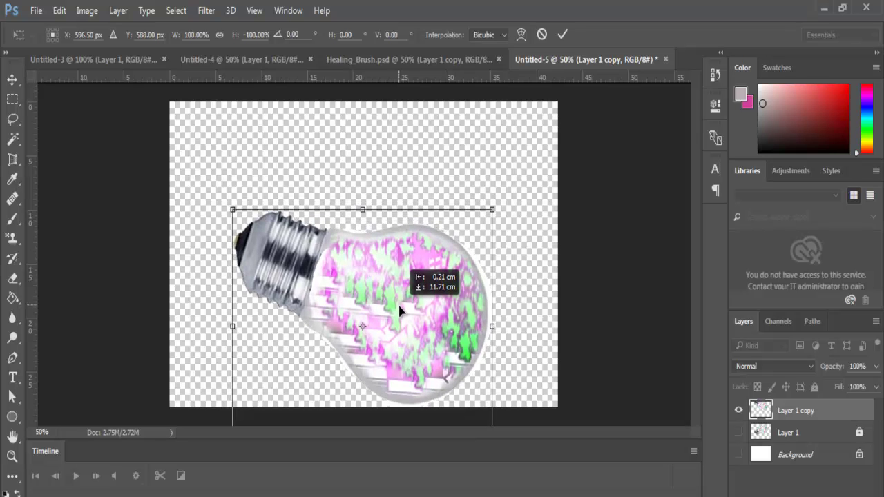
left_click_drag(501, 205, 465, 134)
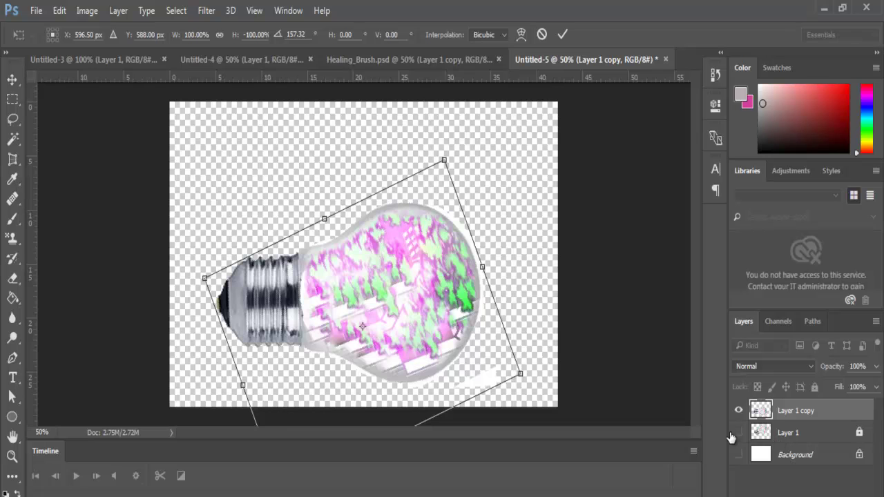
left_click_drag(425, 324, 465, 349)
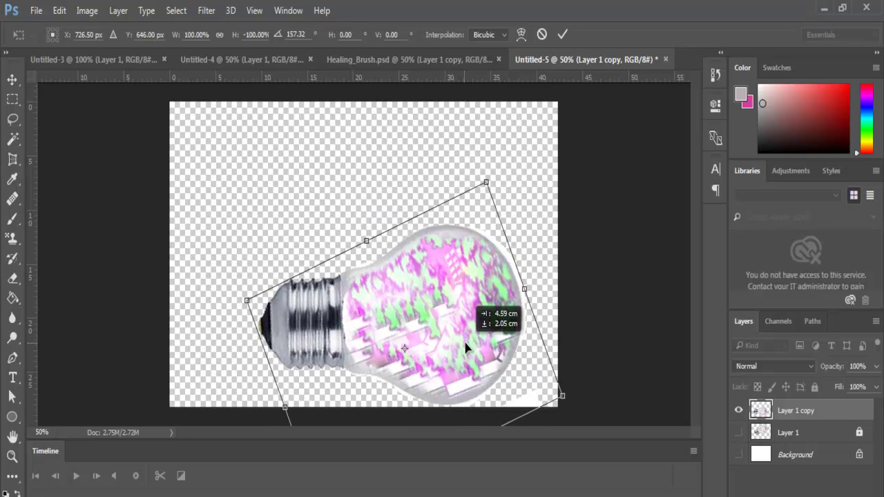
left_click_drag(466, 347, 465, 345)
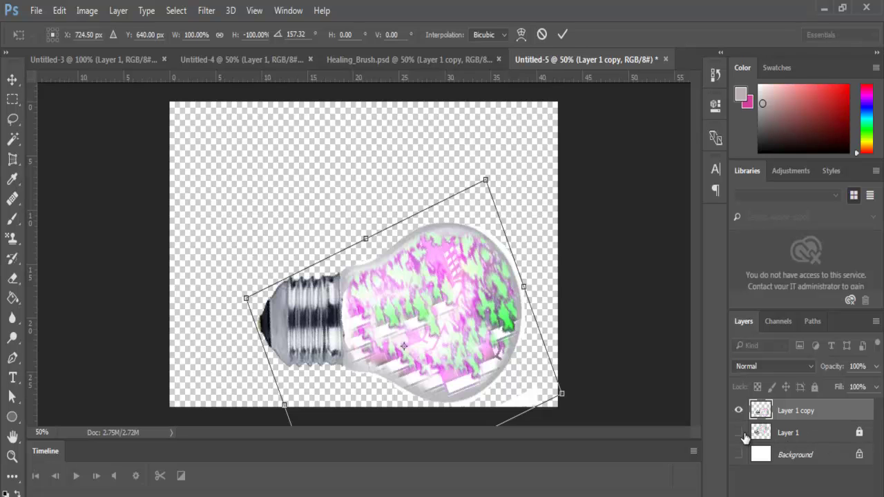
key("Return")
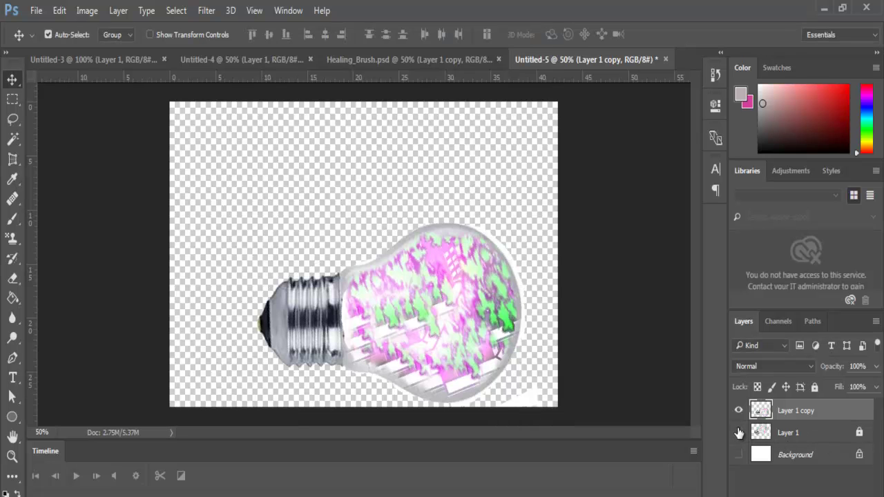
left_click(738, 433)
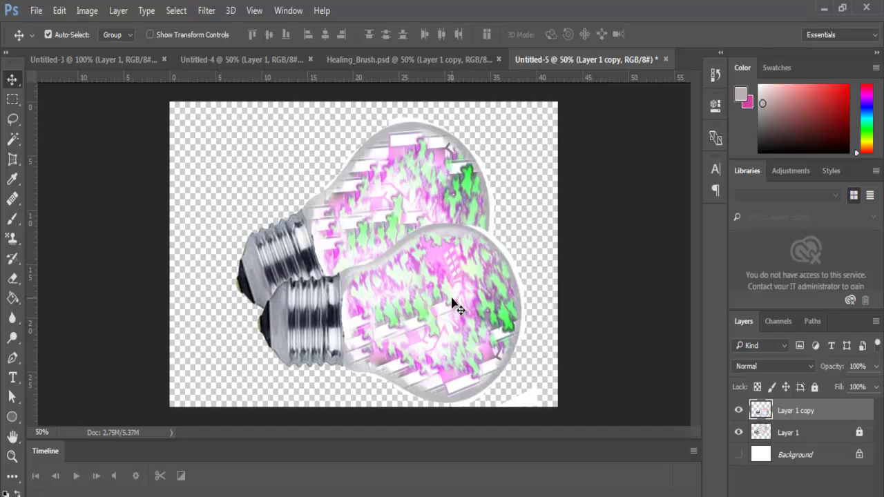
mouse_move(447, 296)
left_mouse_down()
mouse_move(457, 343)
mouse_move(470, 352)
mouse_move(464, 360)
left_mouse_up()
Rotate the lower bulb copy about 12.4° and raise it under the original bulb
key("ctrl+t")
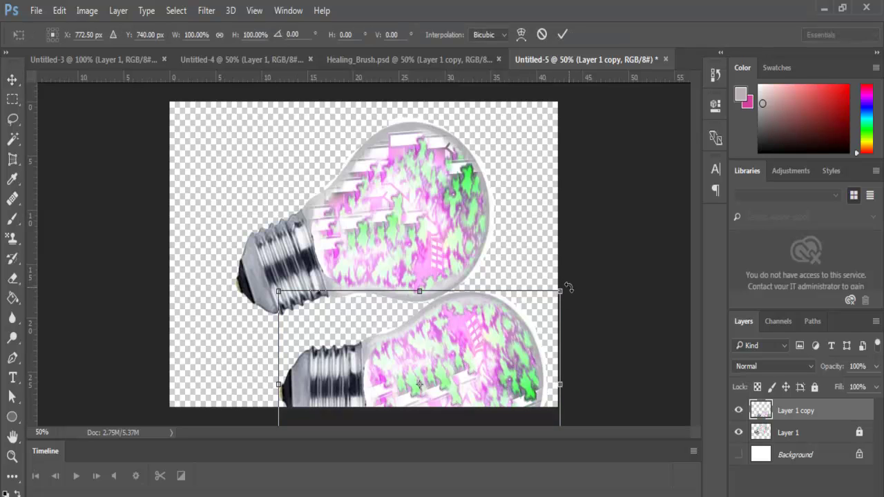
left_click_drag(568, 286, 570, 315)
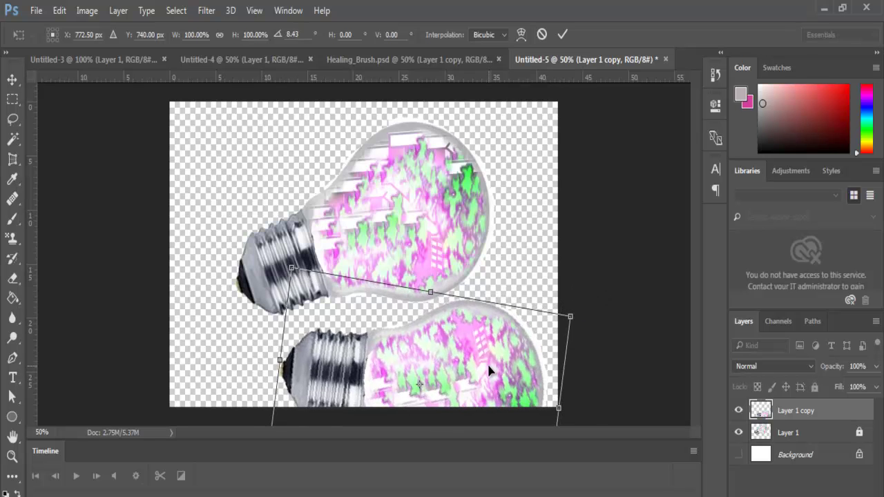
left_click_drag(488, 371, 462, 371)
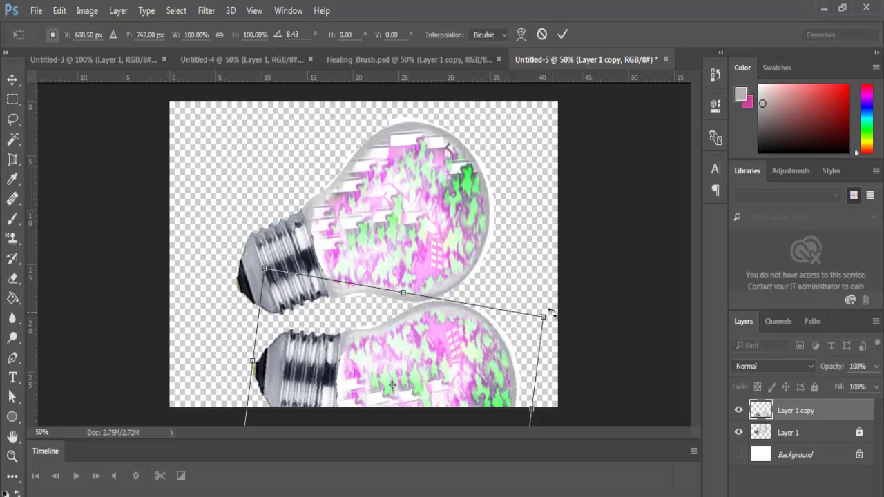
left_click_drag(550, 313, 550, 325)
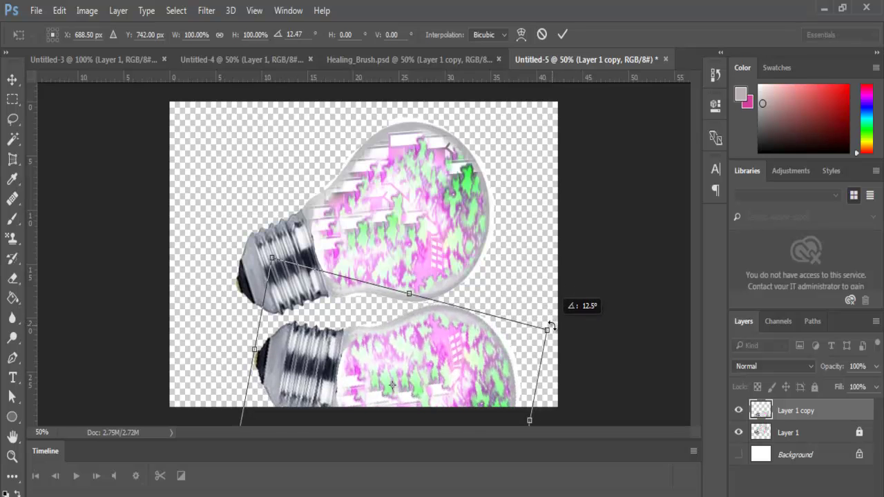
mouse_move(440, 355)
left_mouse_down()
mouse_move(439, 345)
mouse_move(440, 354)
left_mouse_up()
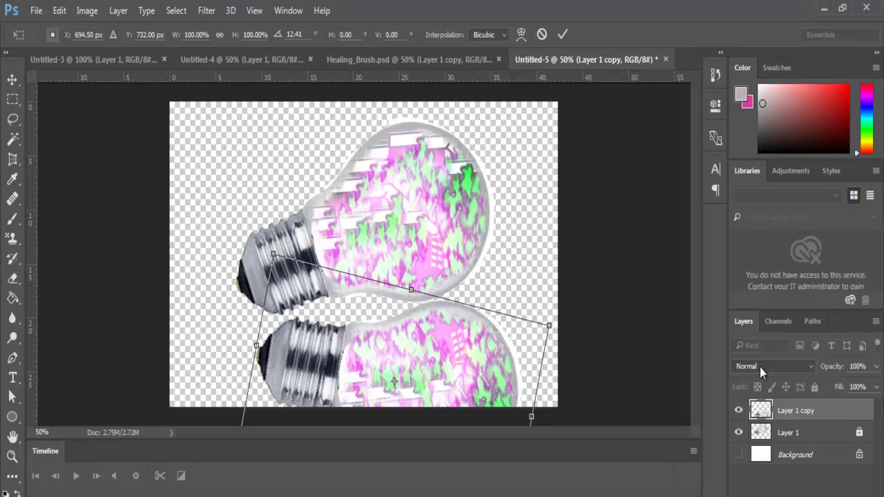
Lower the reflected bulb copy's opacity to 32% and commit its transform
left_click(875, 367)
mouse_move(874, 388)
left_mouse_down()
mouse_move(820, 388)
mouse_move(834, 384)
left_mouse_up()
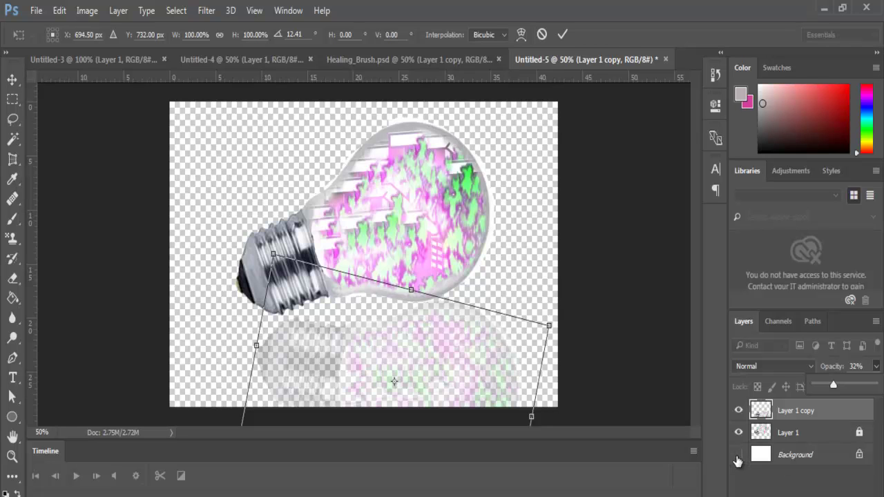
left_click(737, 461)
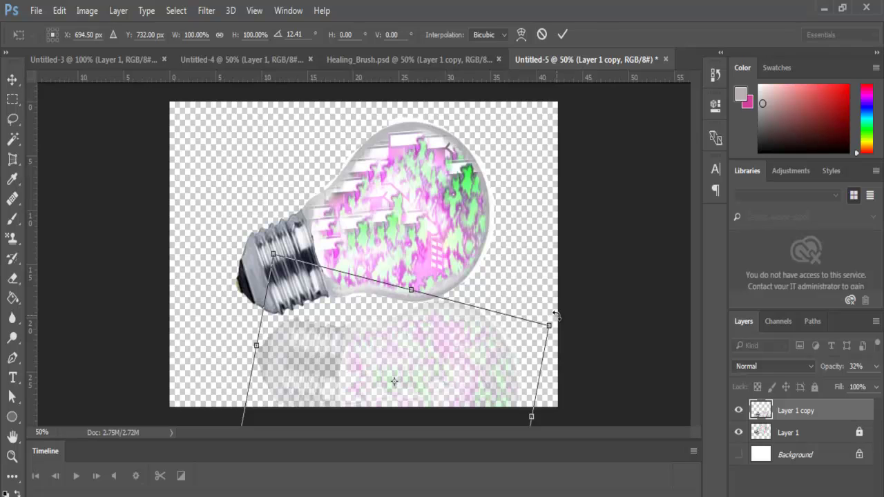
key("Return")
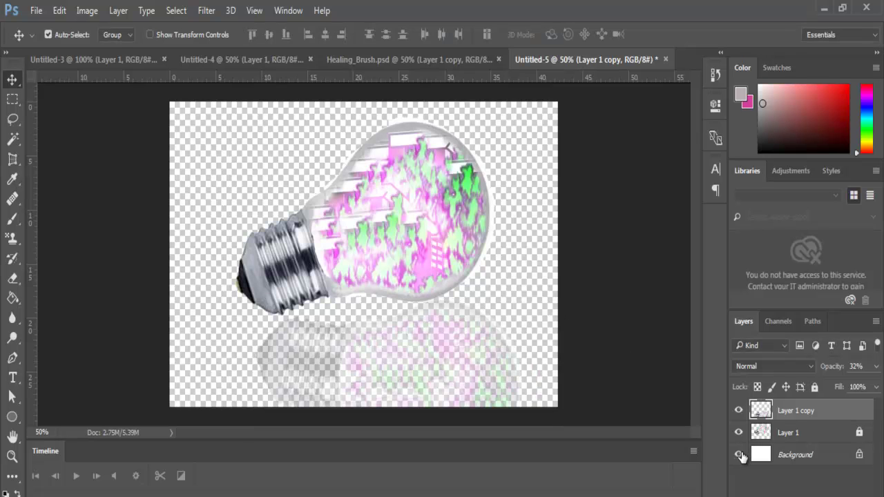
Turn on the white Background layer's visibility behind the bulb and reflection
left_click(740, 455)
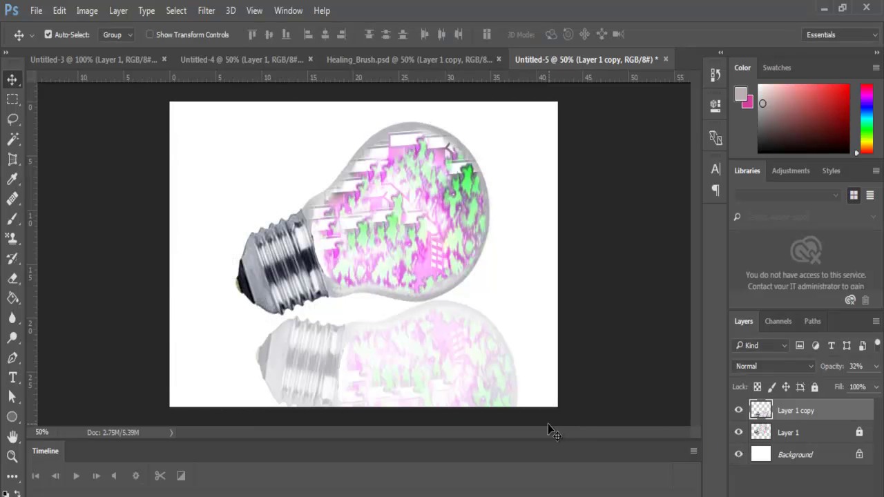